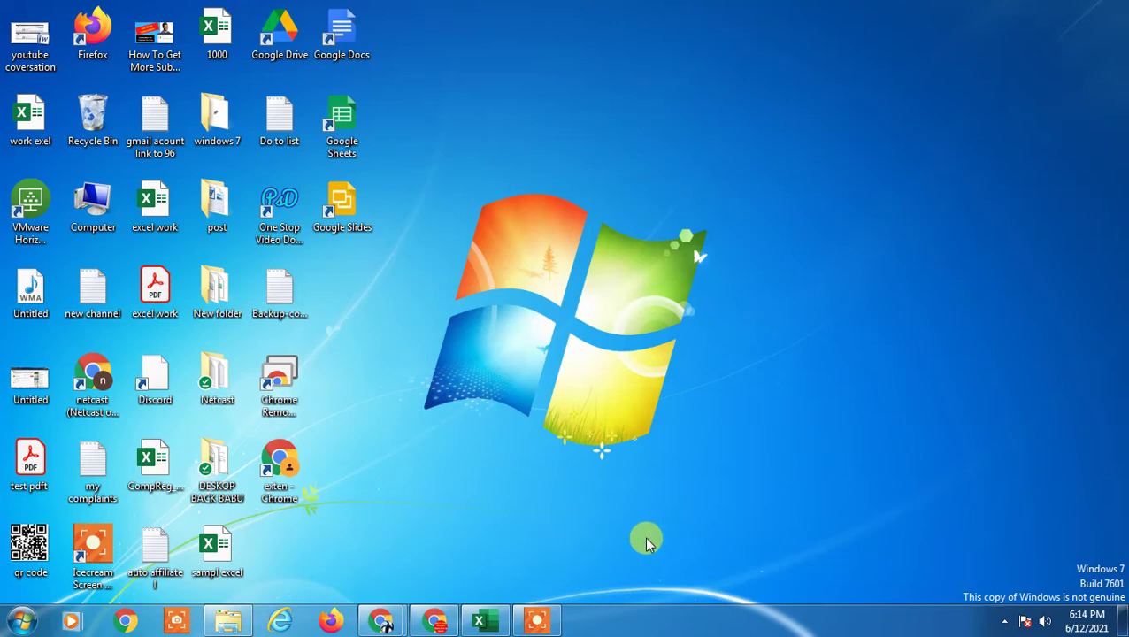
Step: Search the app drawer for 'G', launch Gmail, and scroll its Primary inbox
right_click(530, 102)
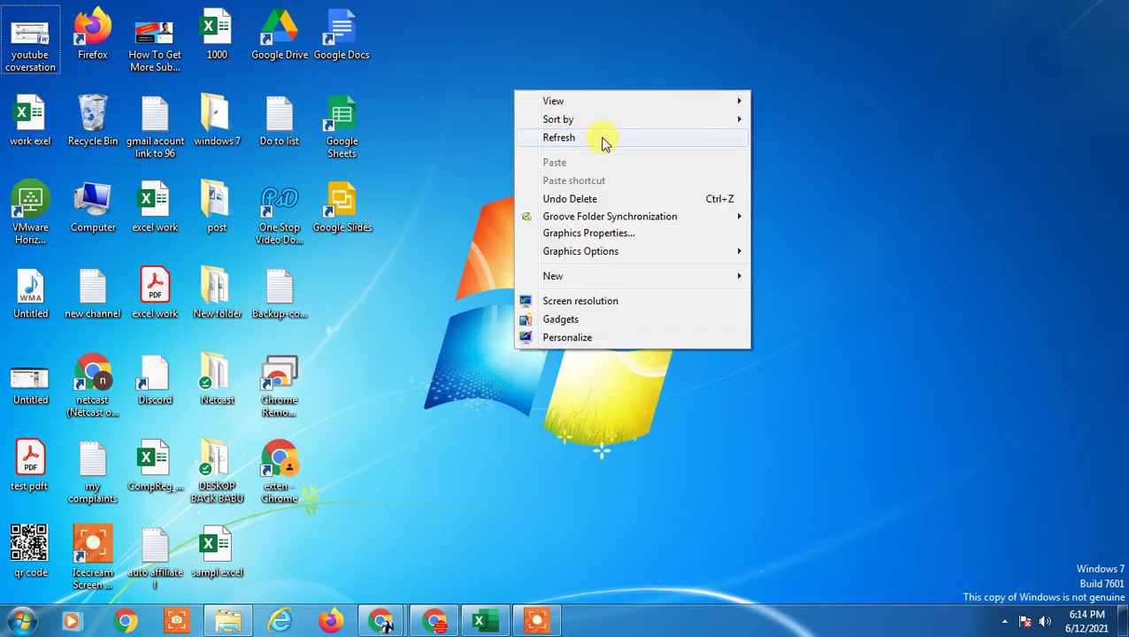
click(605, 141)
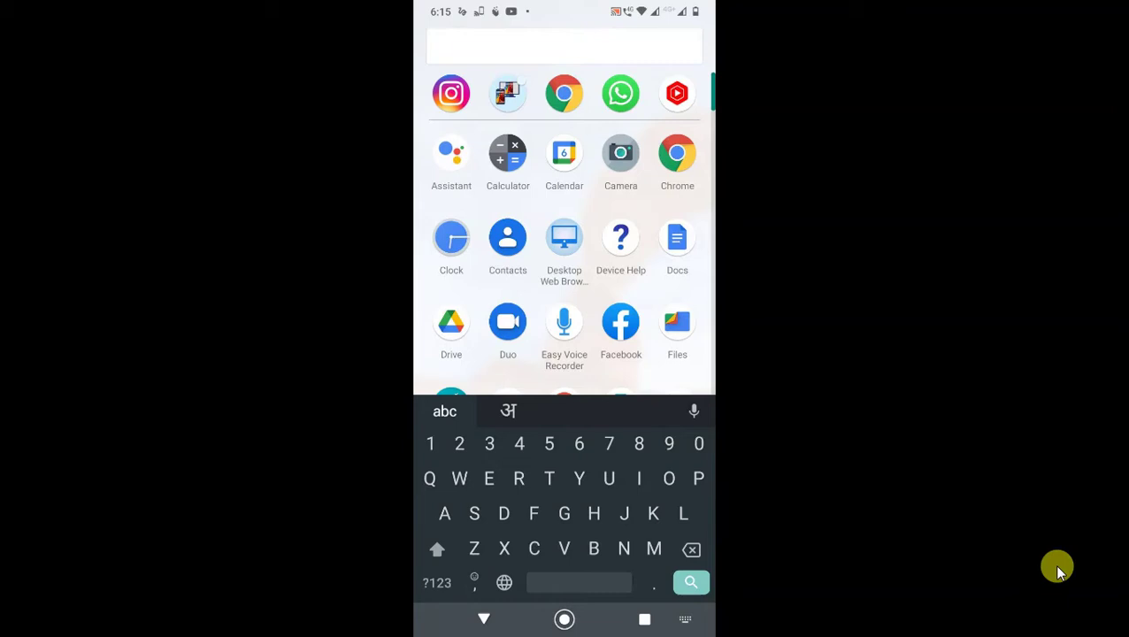
text(G)
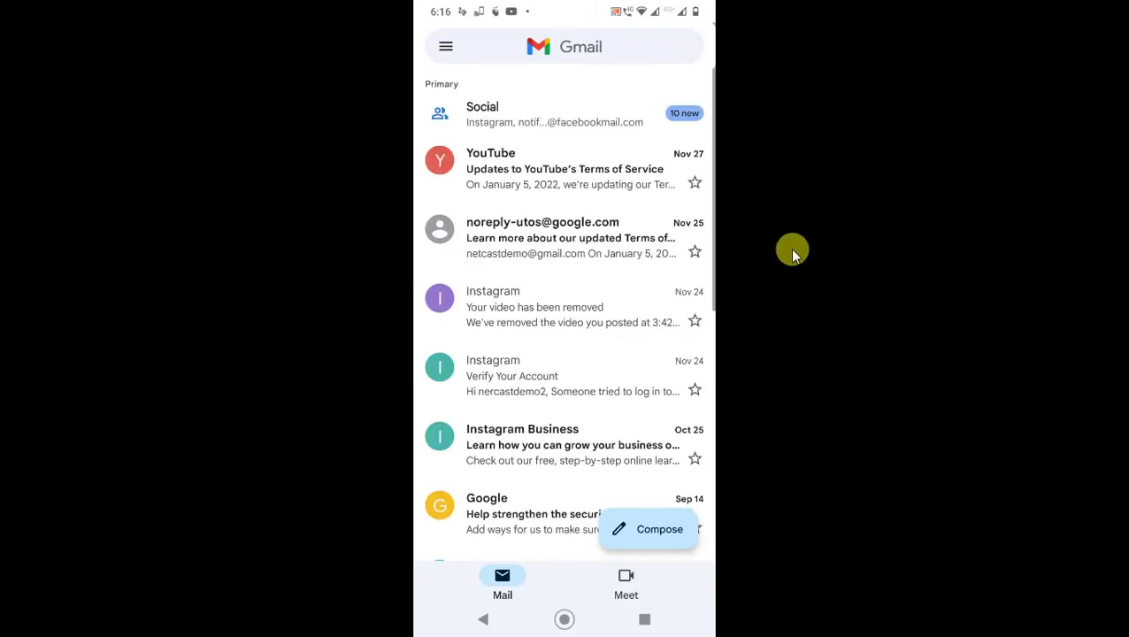
scroll(681, 206, down, 3)
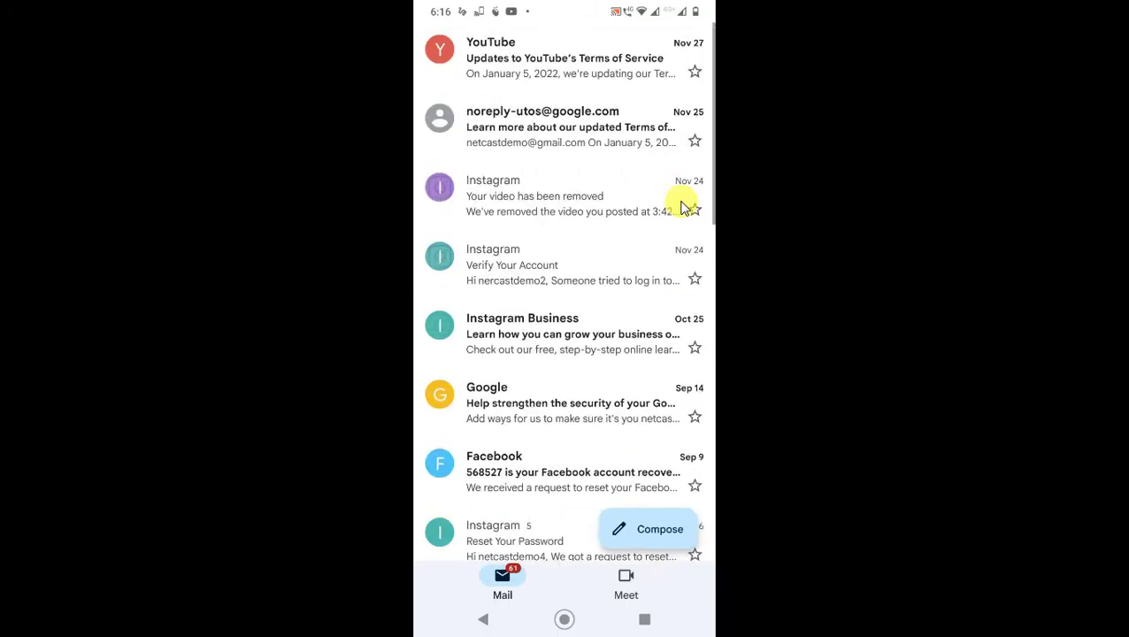
scroll(681, 202, up, 3)
scroll(655, 62, up, 1)
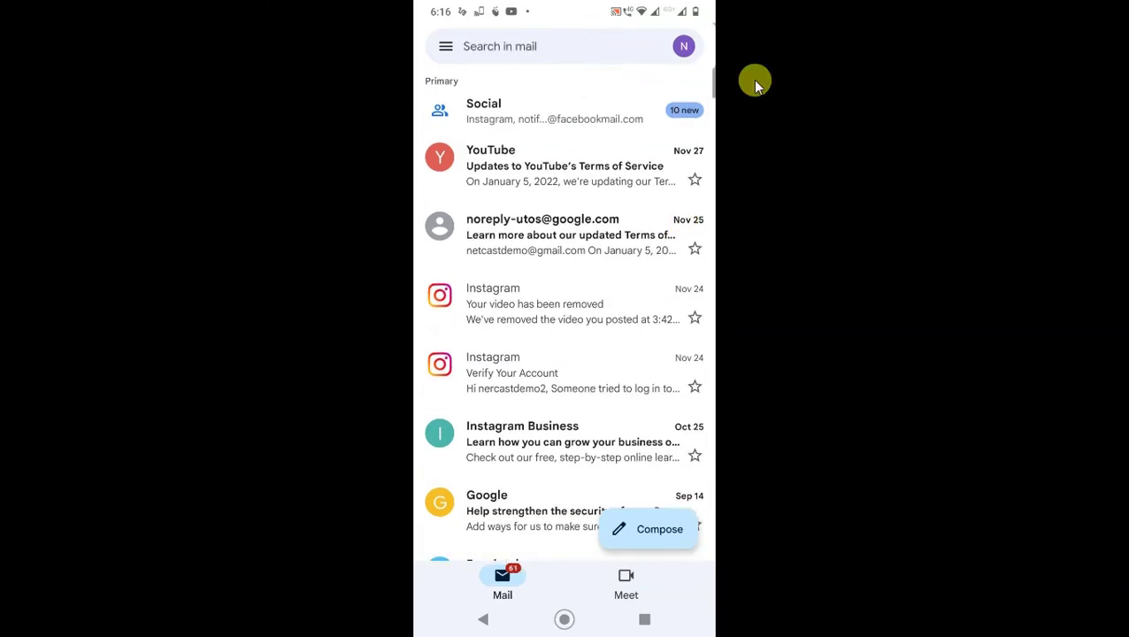
click(685, 51)
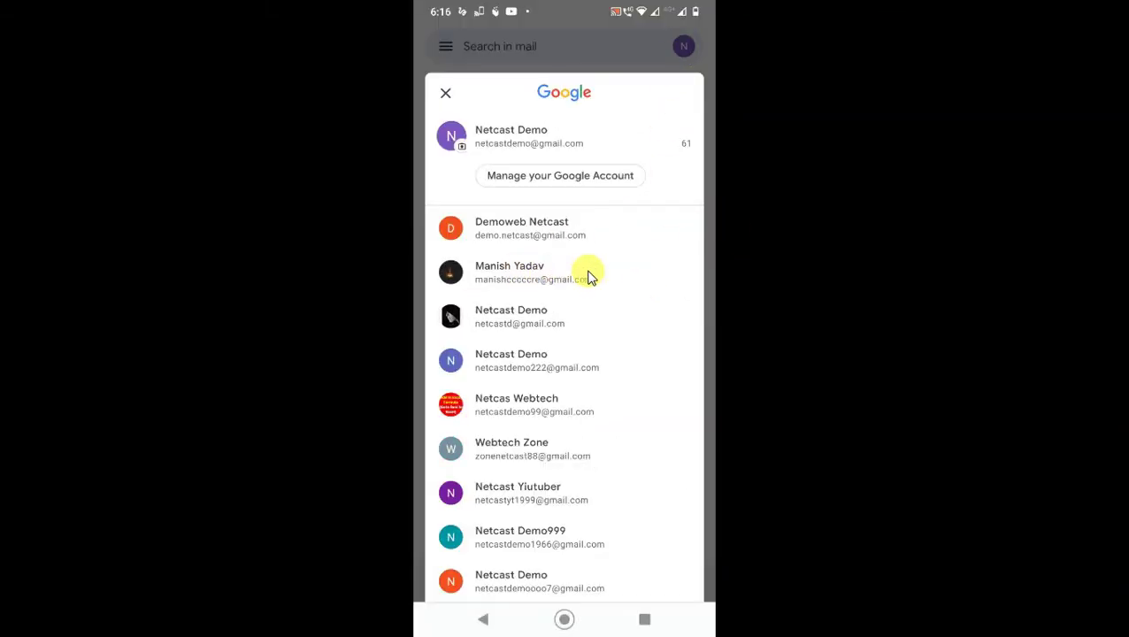
scroll(602, 266, down, 5)
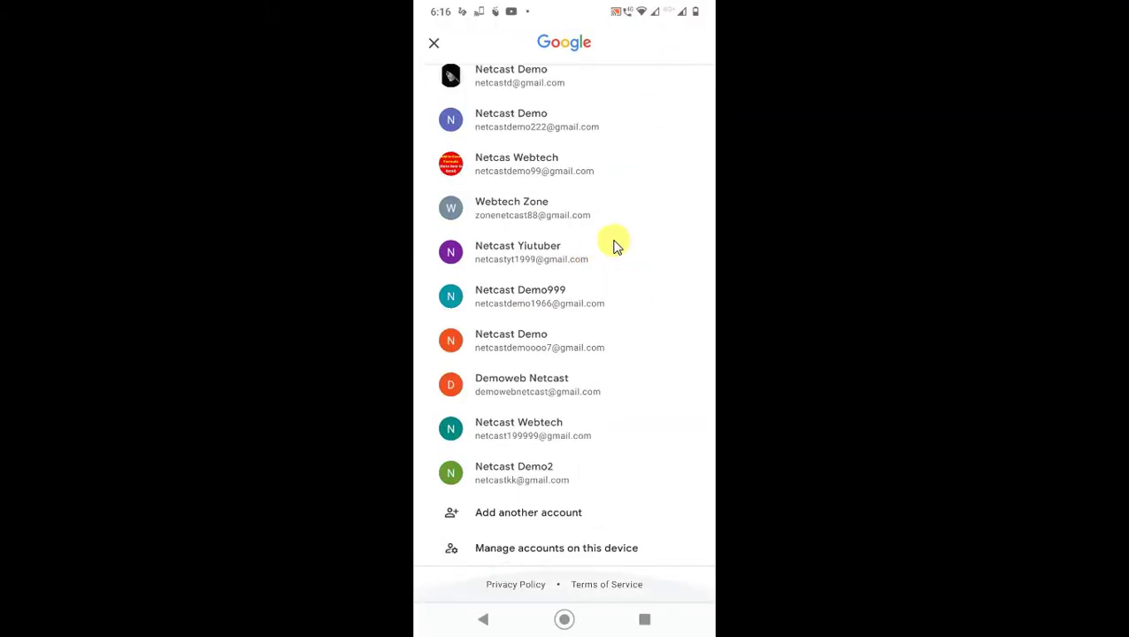
click(581, 553)
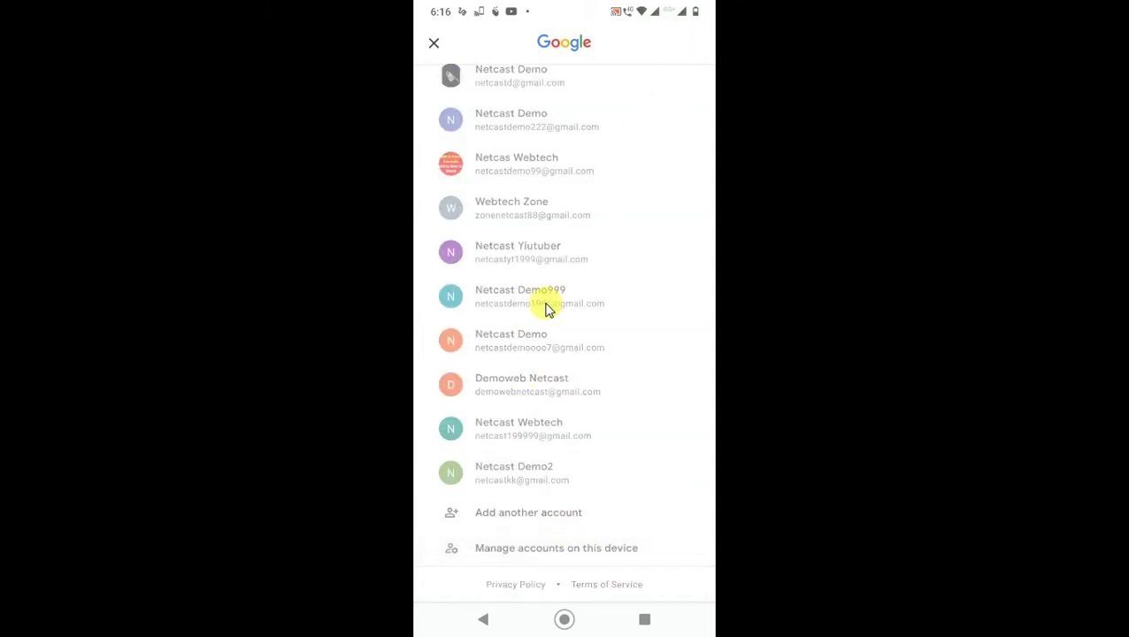
scroll(553, 307, down, 5)
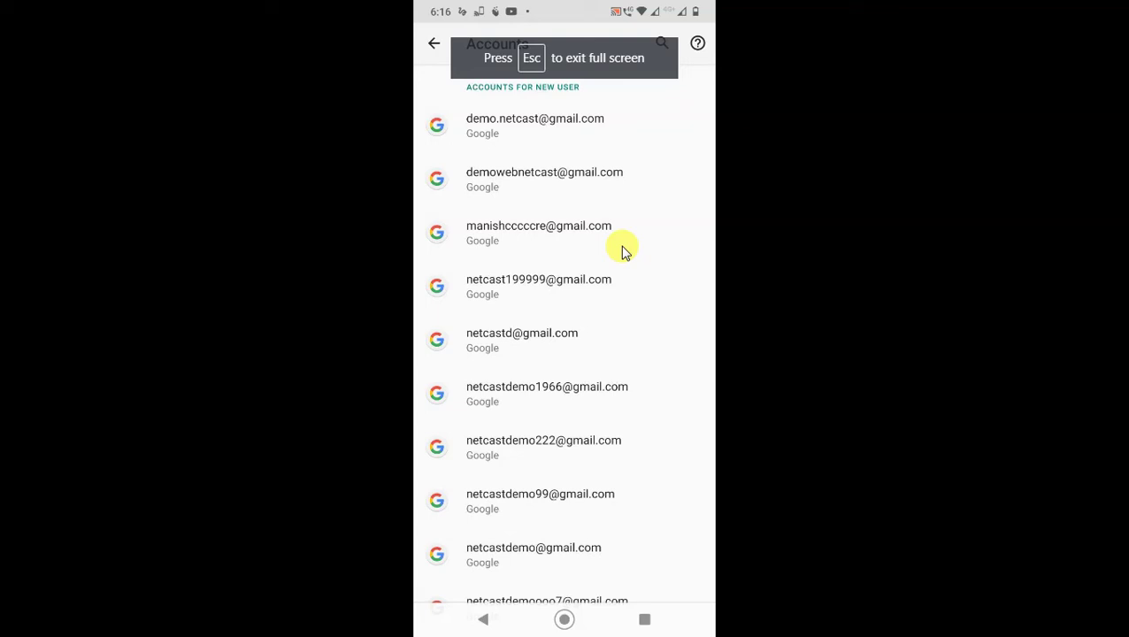
Step: Open the second Google account's details page in Accounts
scroll(623, 253, down, 1)
scroll(593, 266, up, 1)
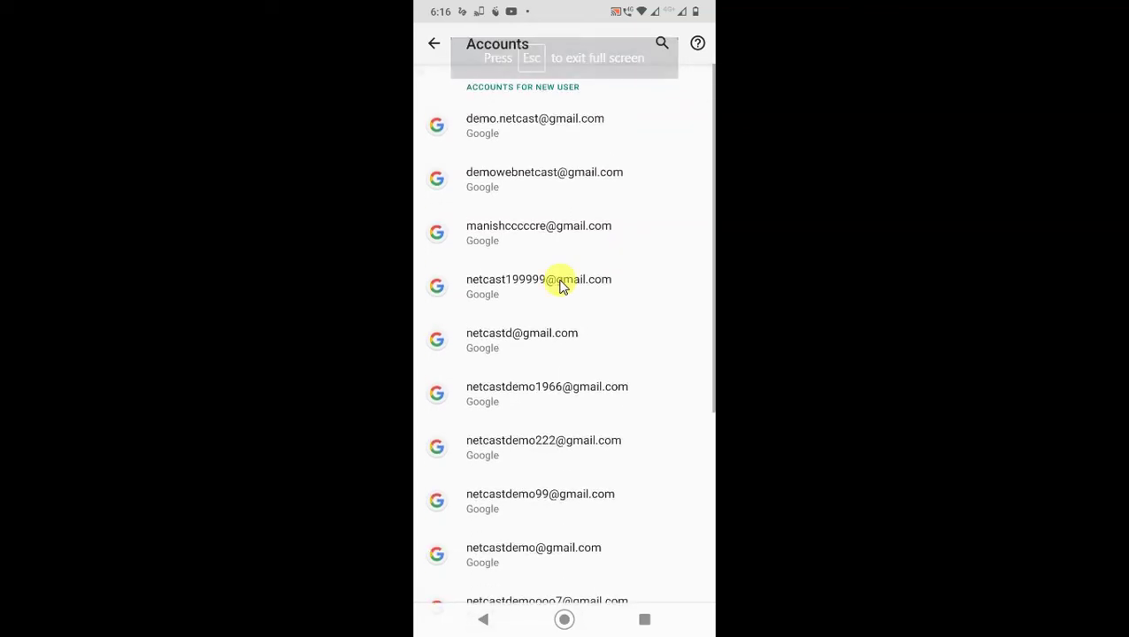
click(520, 181)
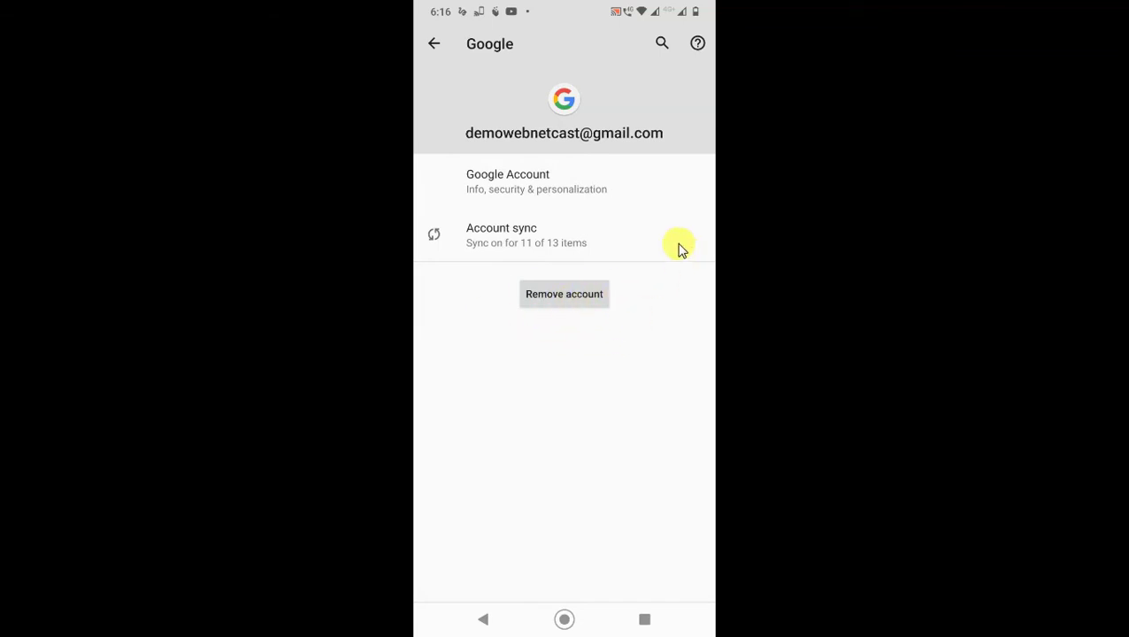
Step: Back out of the account page and Gmail to the home screen
right_click(551, 296)
right_click(551, 296)
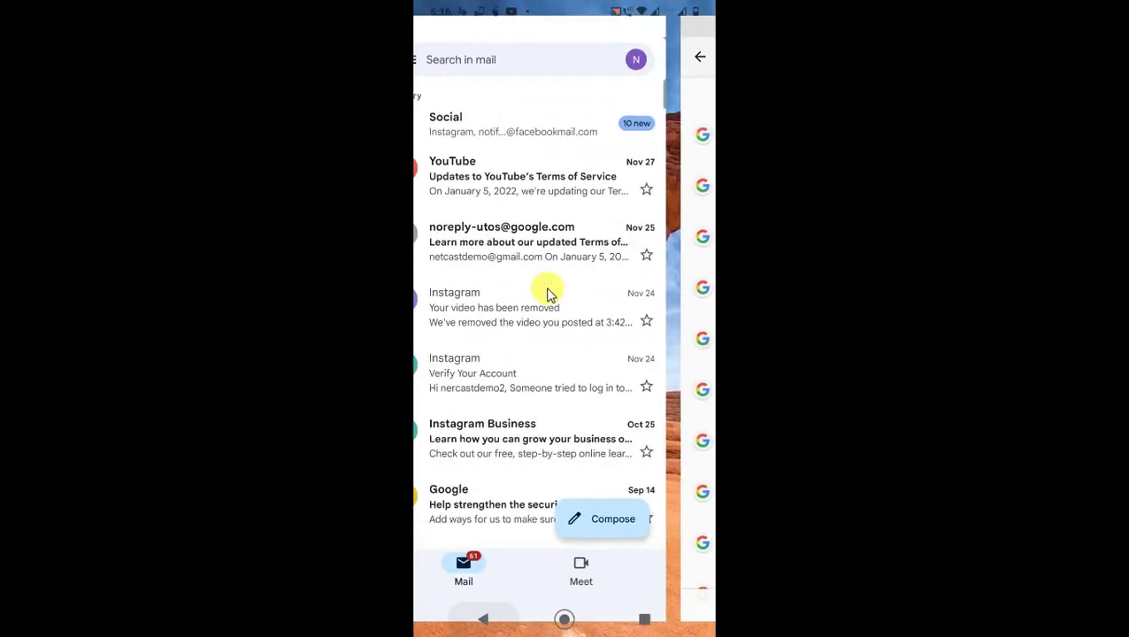
right_click(551, 296)
scroll(571, 290, down, 2)
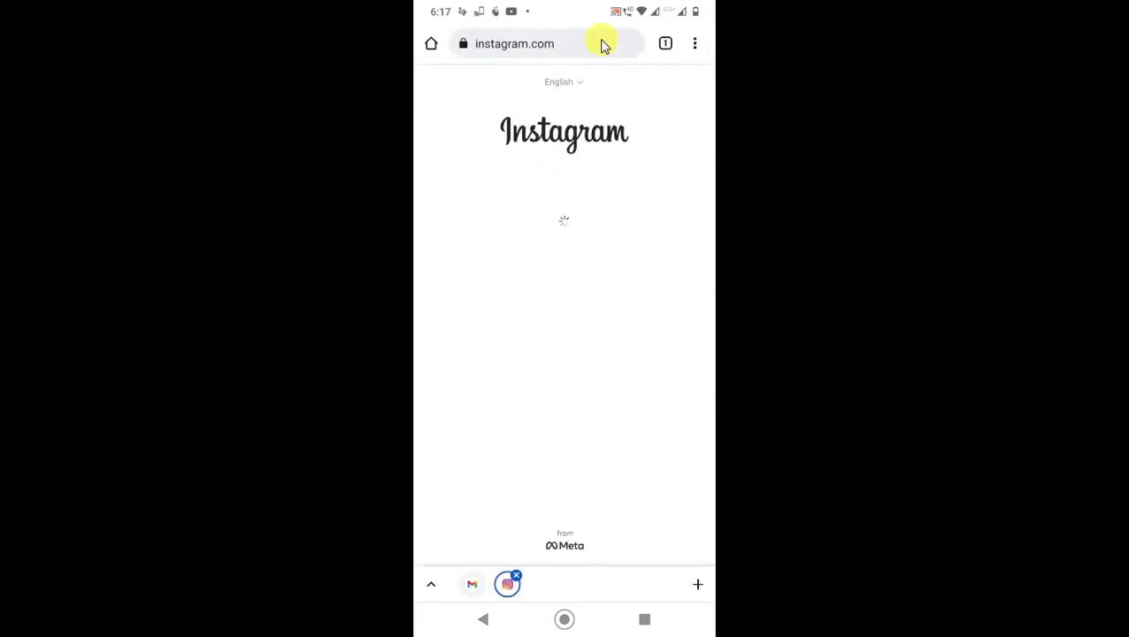
Step: Dismiss the Gboard prompt and go to gmail.com in Chrome's address bar
click(604, 39)
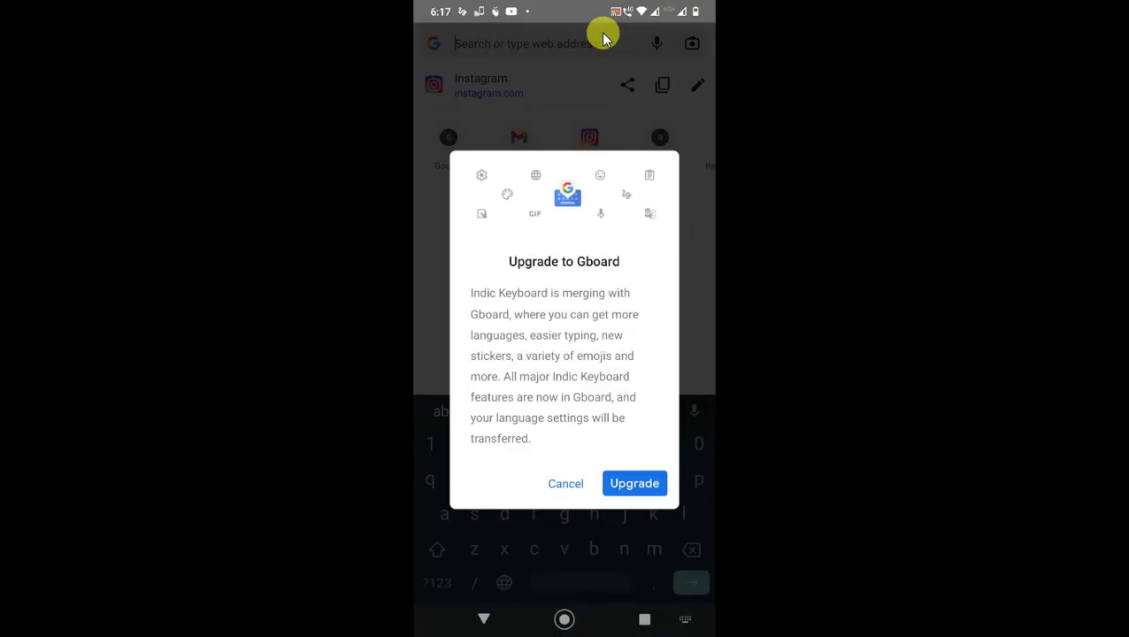
click(605, 39)
text(gm)
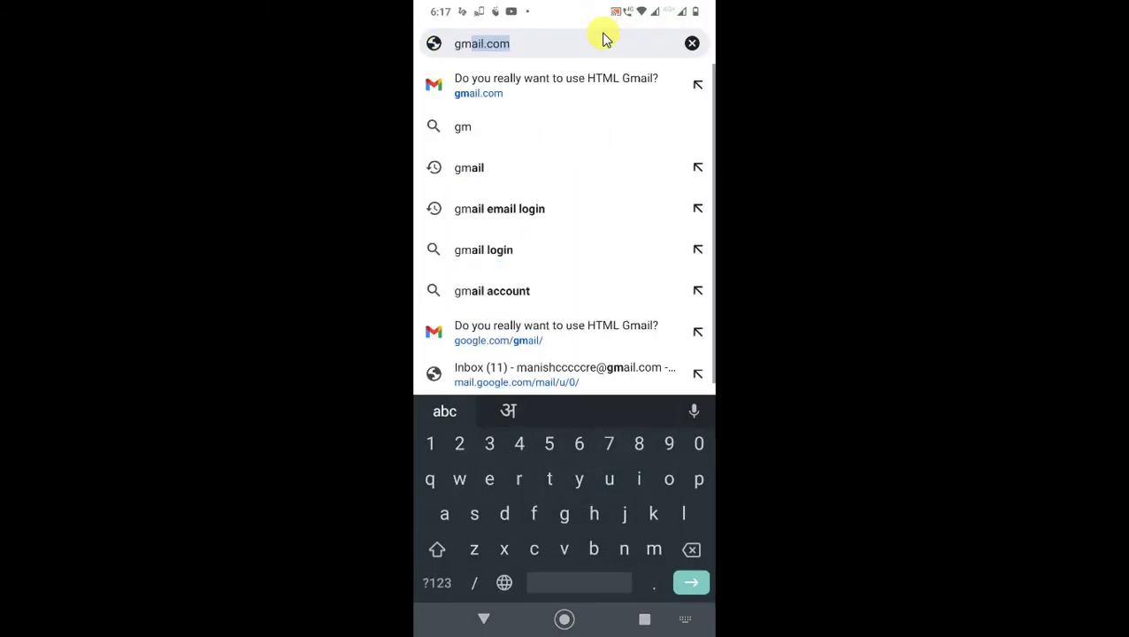
key(Return)
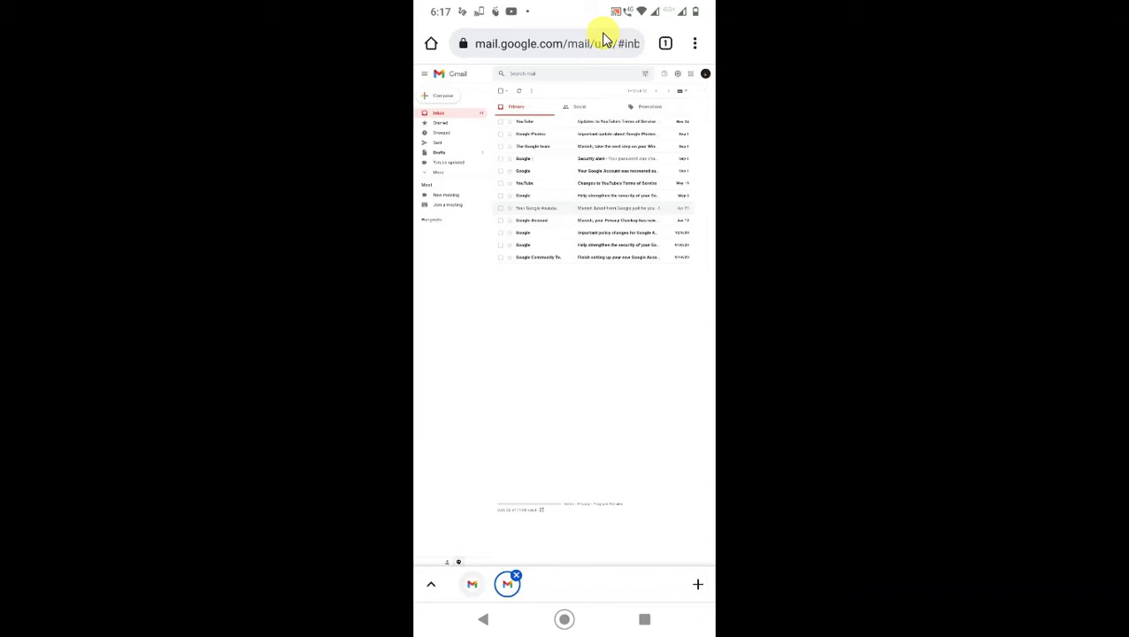
Step: Open and close Chrome's options menu twice while the Gmail inbox loads
key(alt+f)
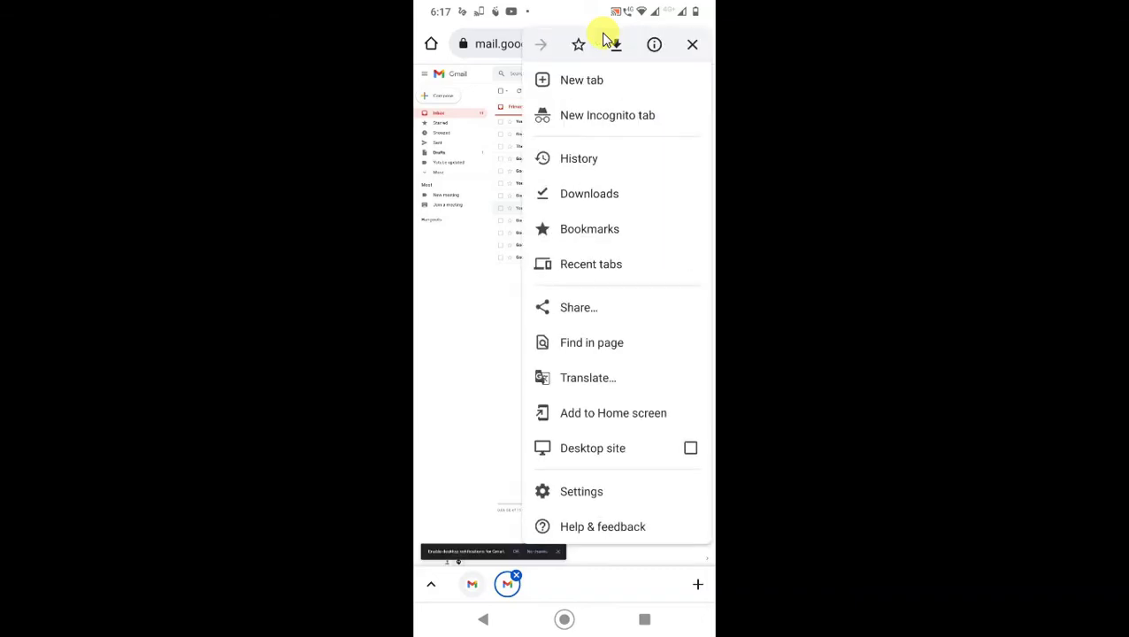
key(Escape)
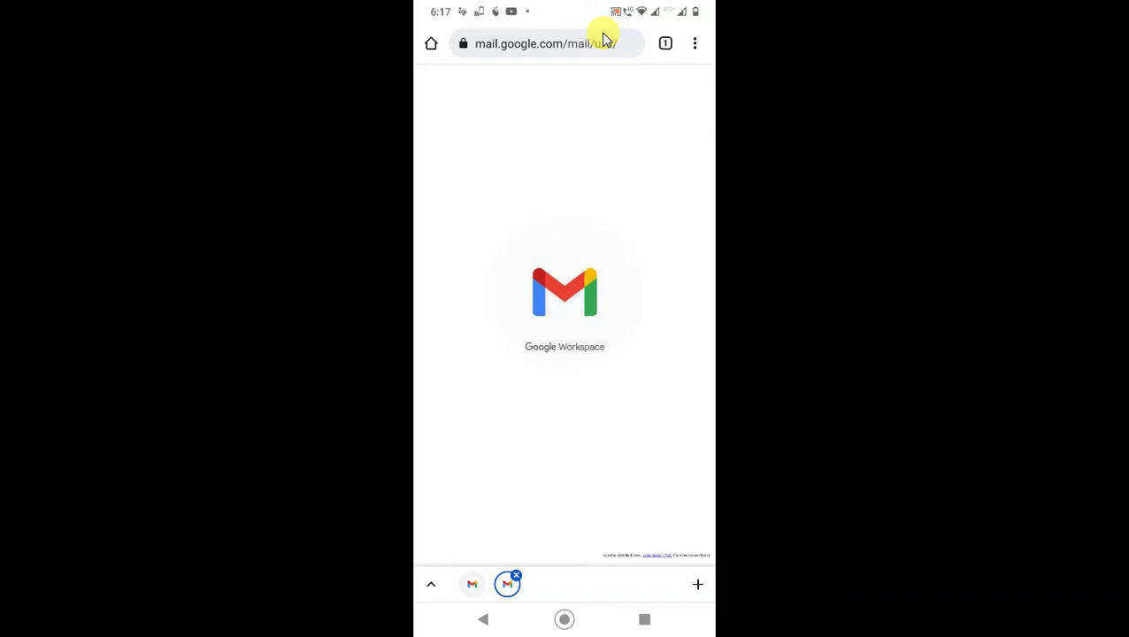
key(alt+f)
key(Escape)
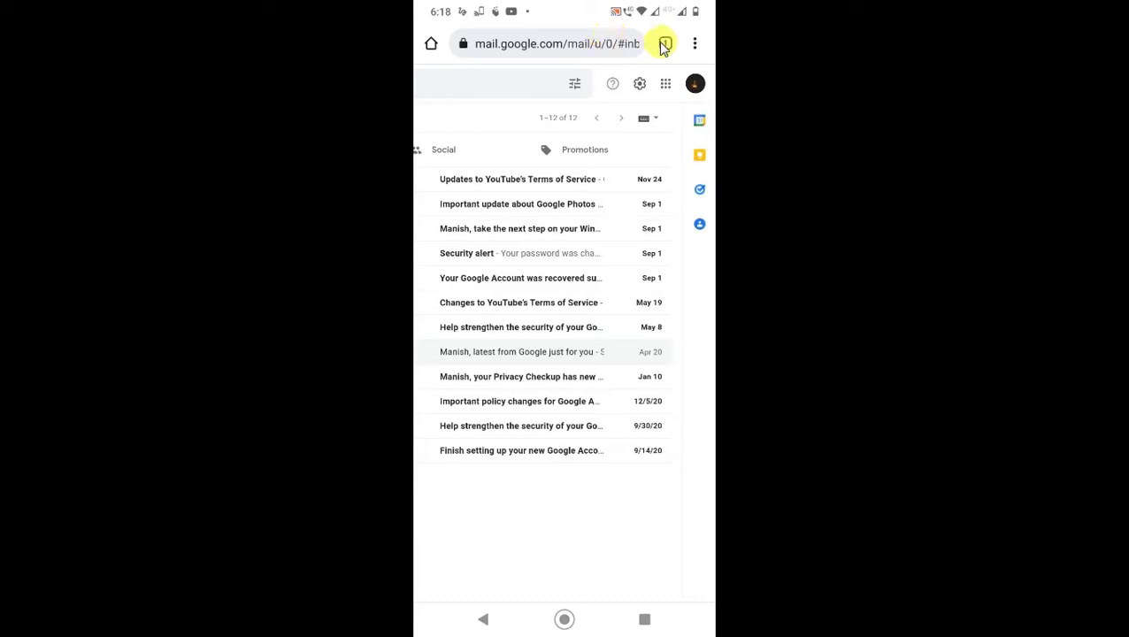
Step: Go from Gmail's web avatar menu through Choose an account to Manage accounts on this device
click(695, 84)
click(587, 363)
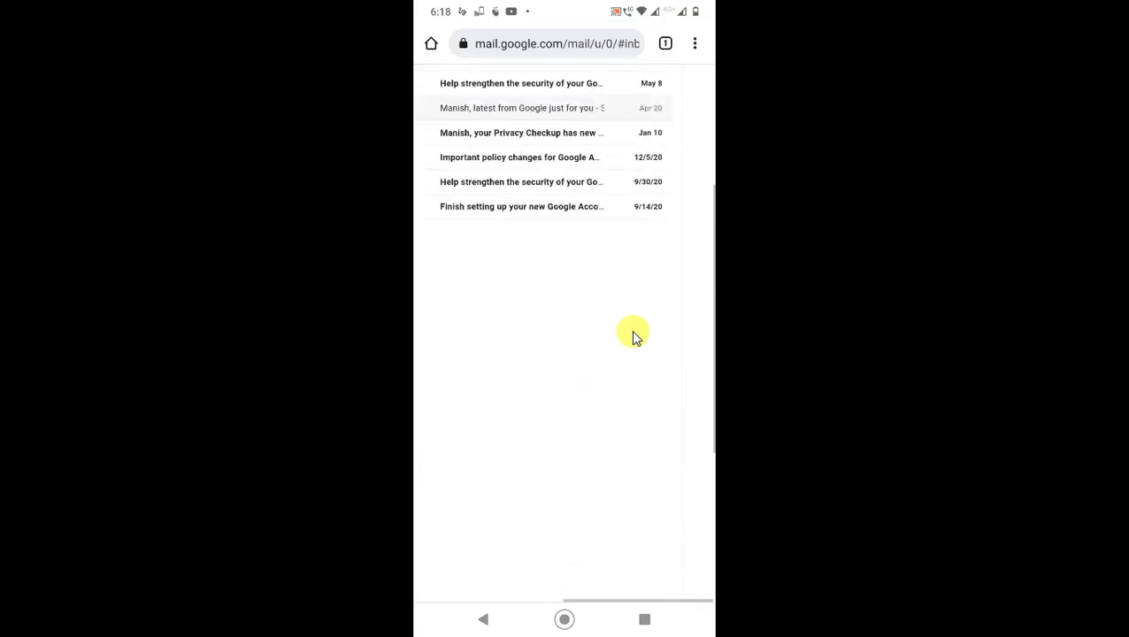
scroll(632, 334, up, 5)
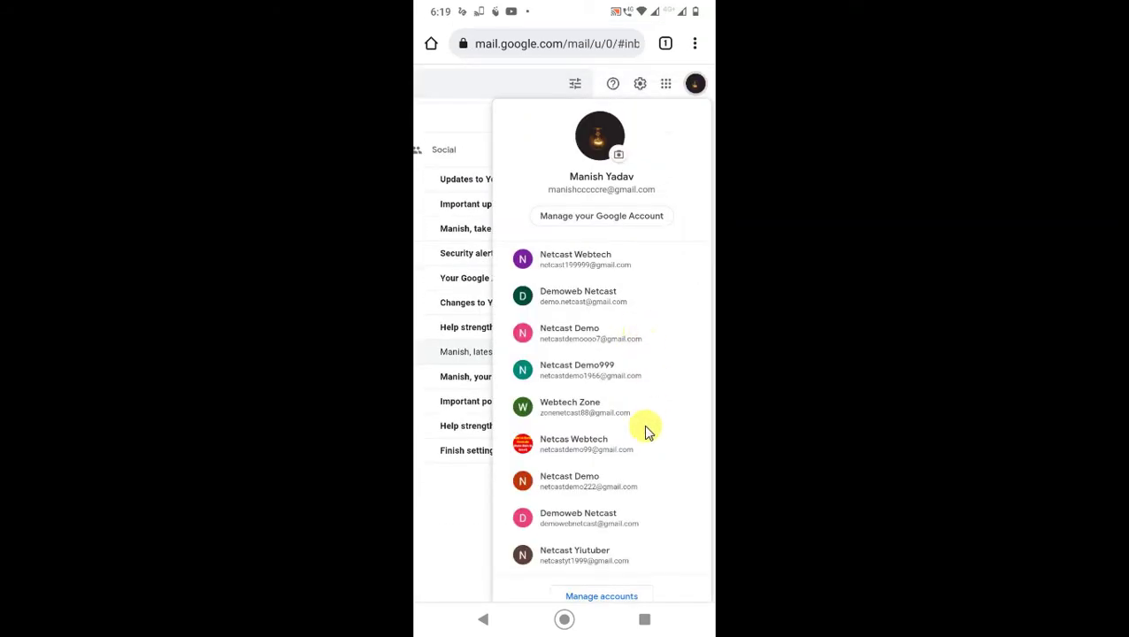
scroll(624, 483, down, 3)
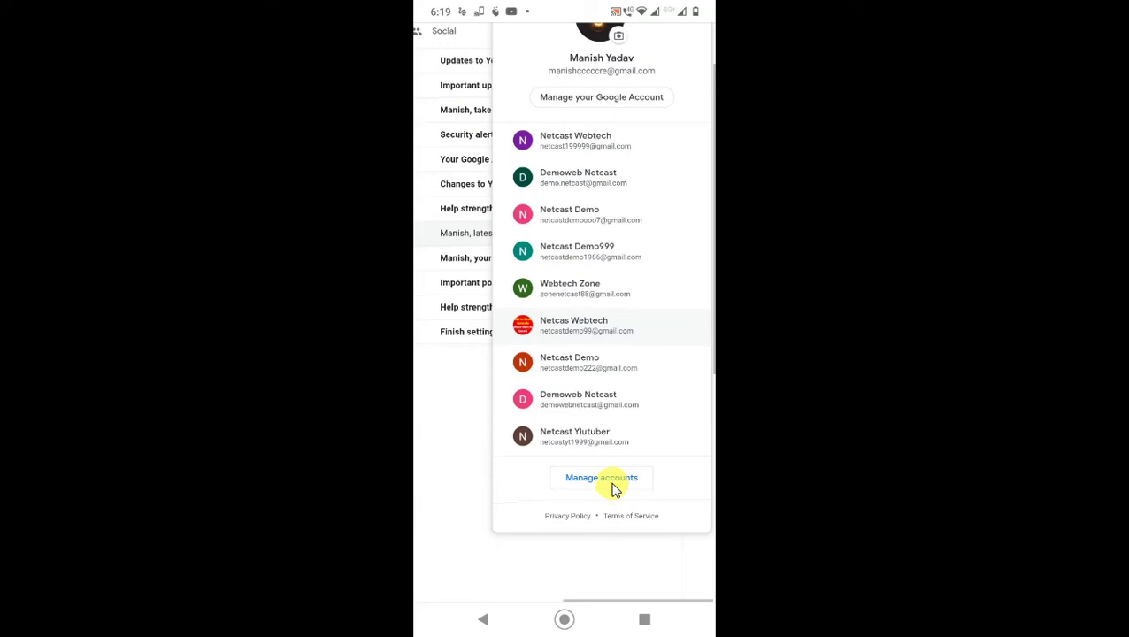
click(604, 479)
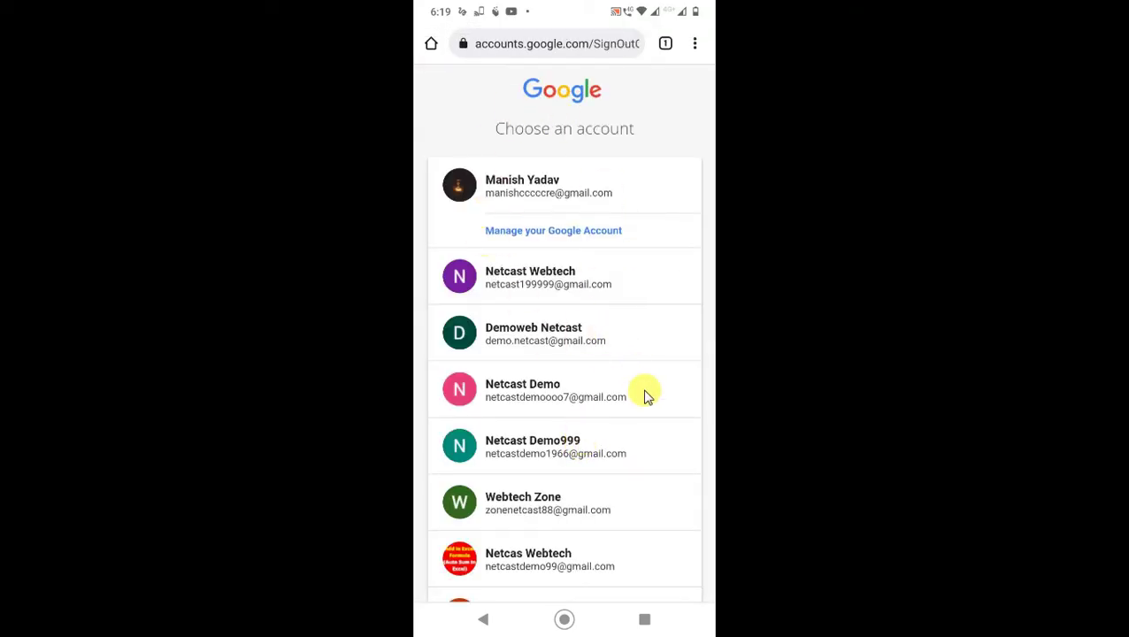
scroll(642, 395, down, 5)
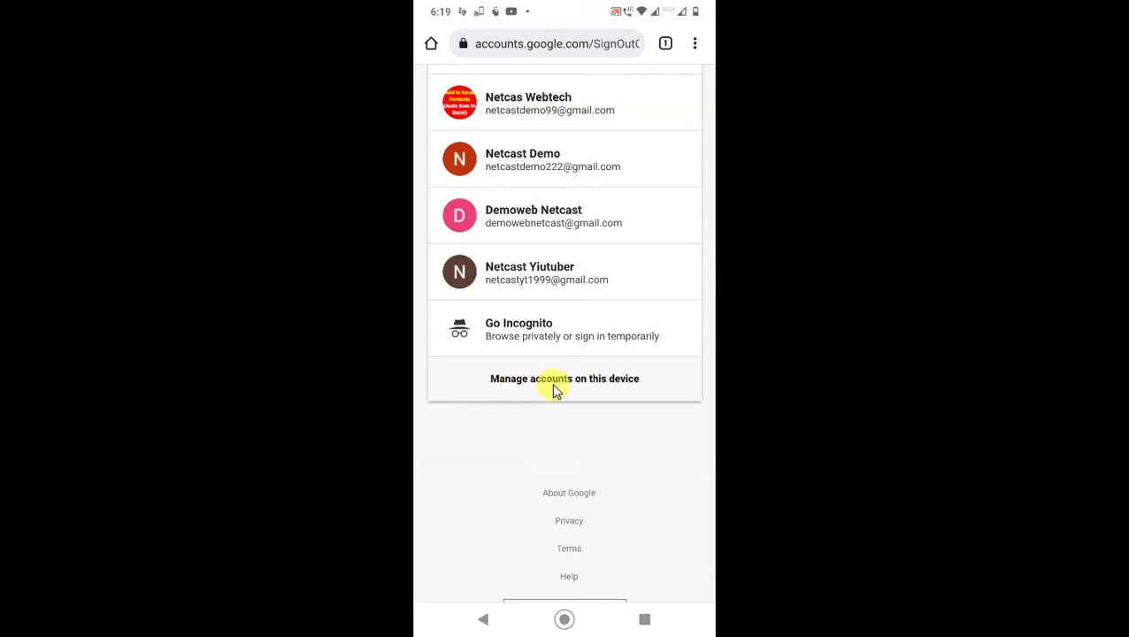
click(619, 384)
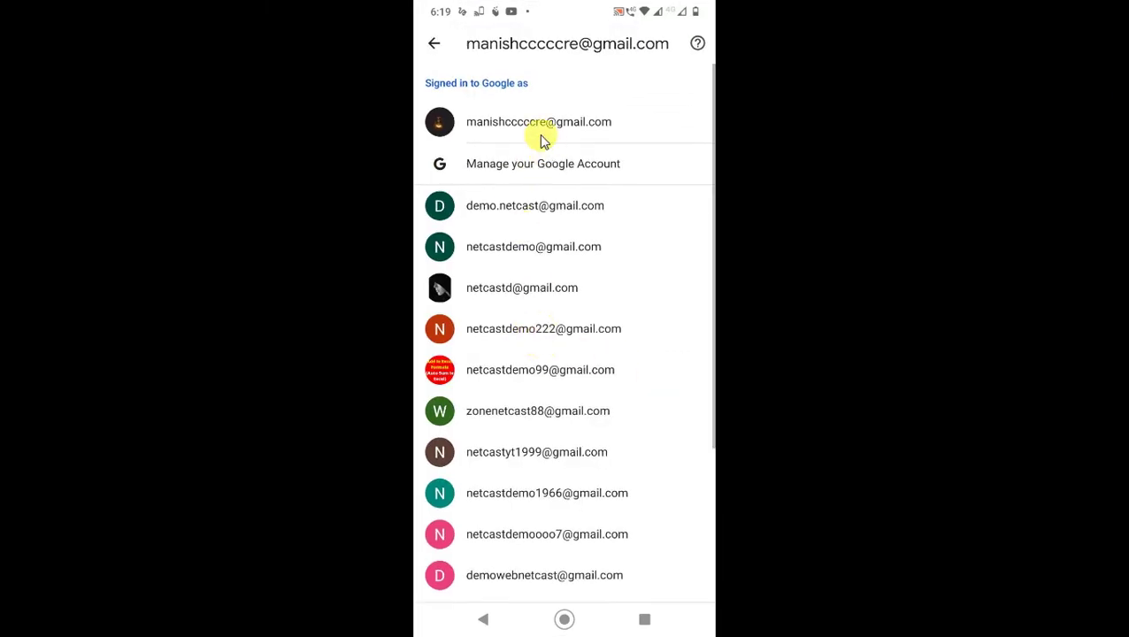
Step: Scroll the device's Google accounts, open one and then another, then leave for Settings' main page
scroll(472, 307, down, 3)
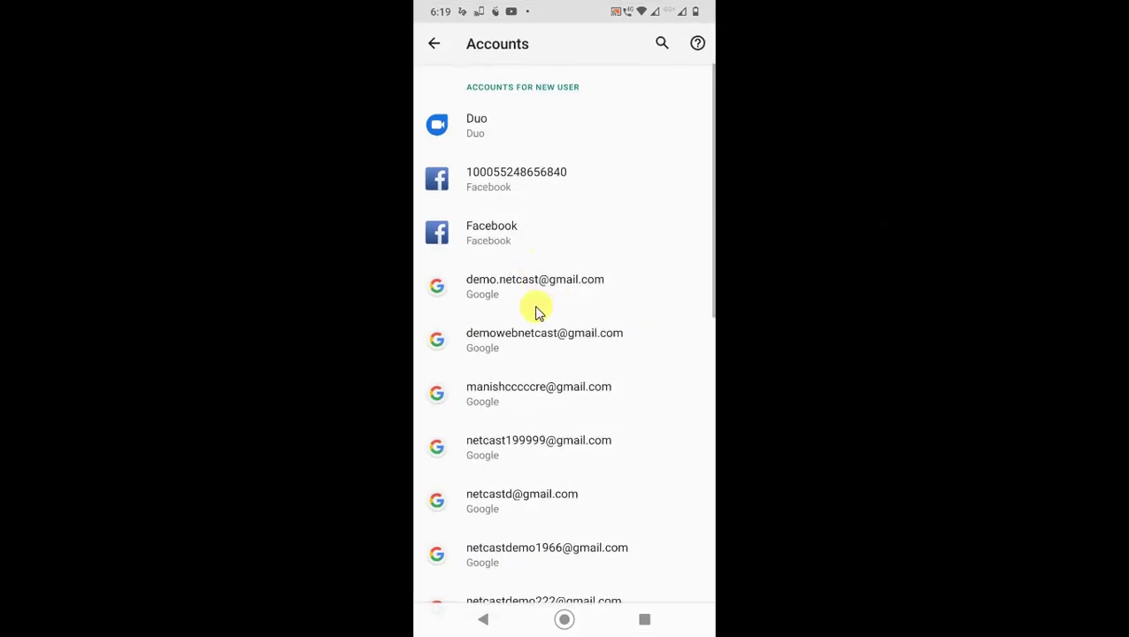
scroll(523, 316, down, 1)
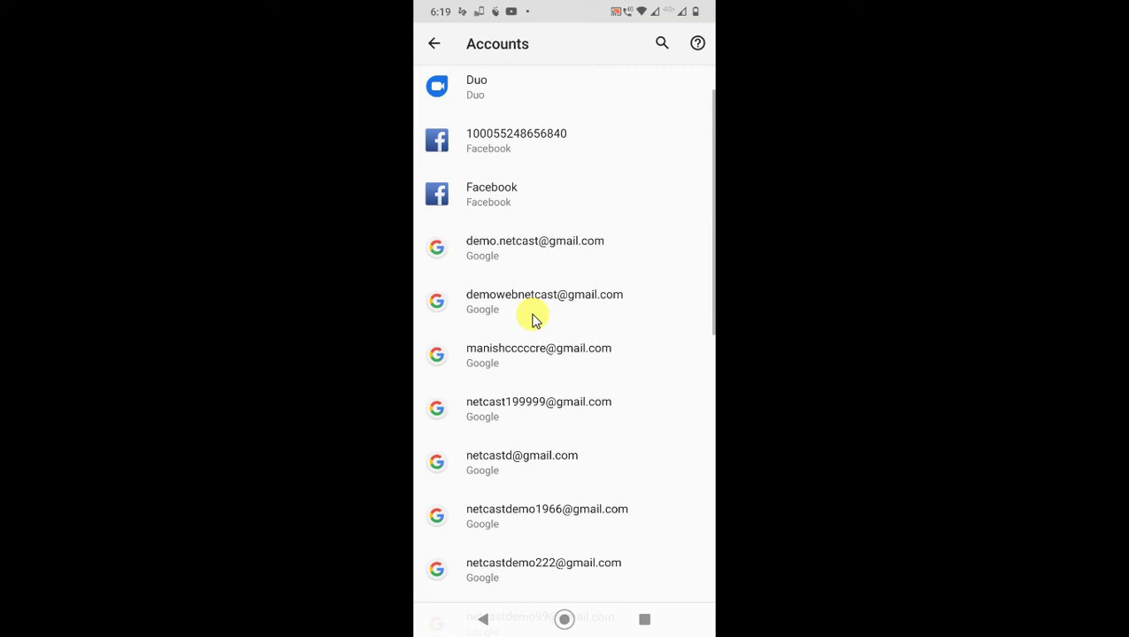
scroll(591, 389, down, 1)
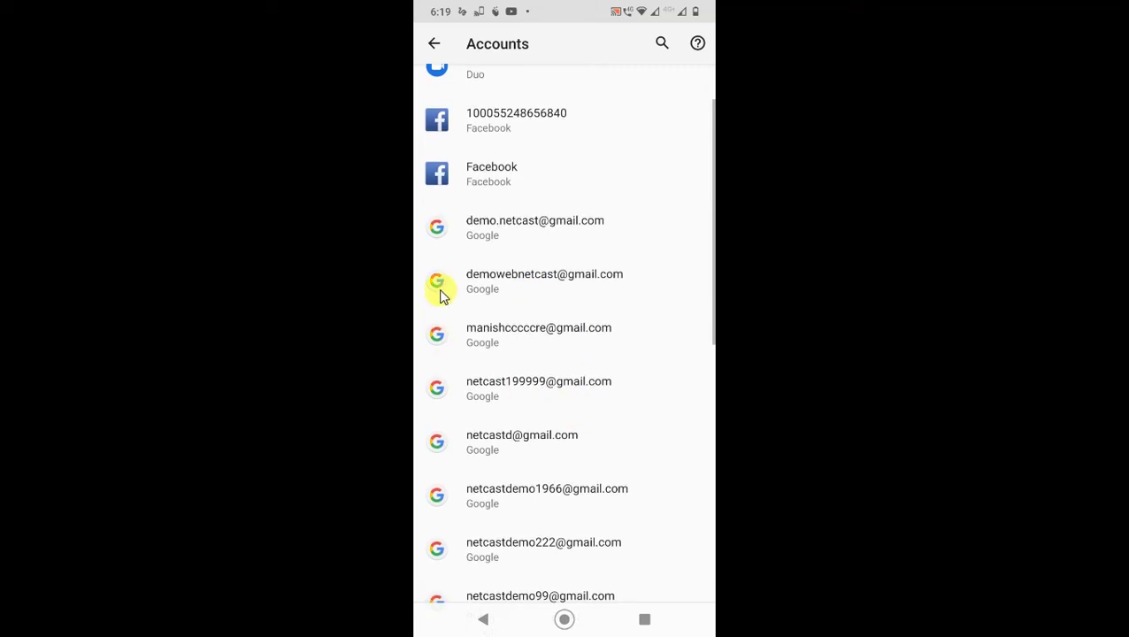
scroll(500, 295, up, 1)
click(499, 287)
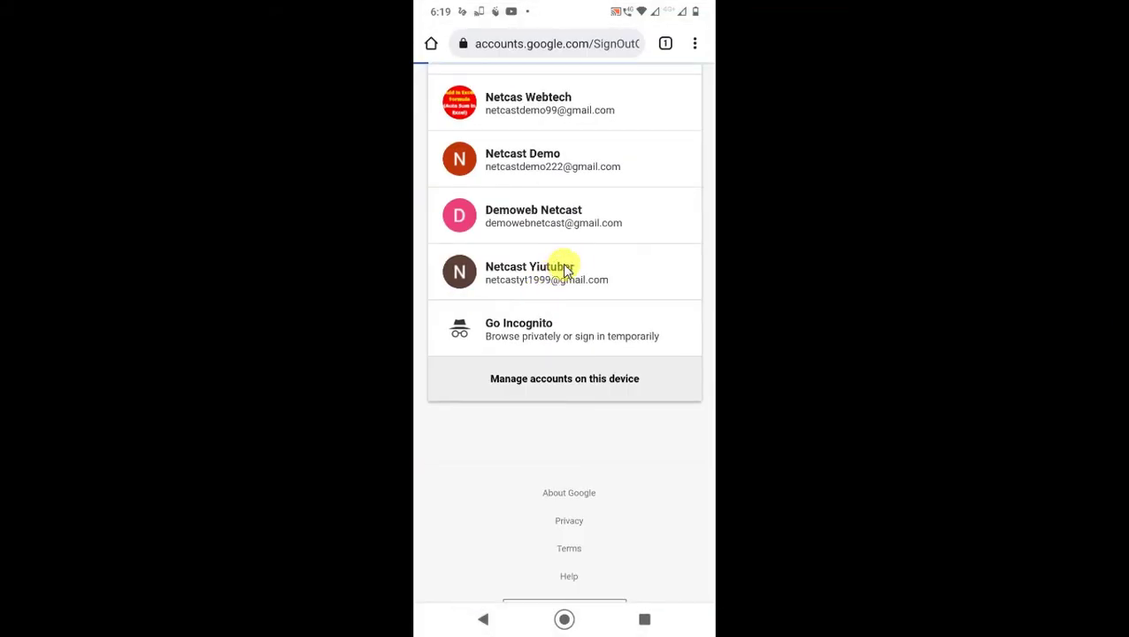
click(573, 262)
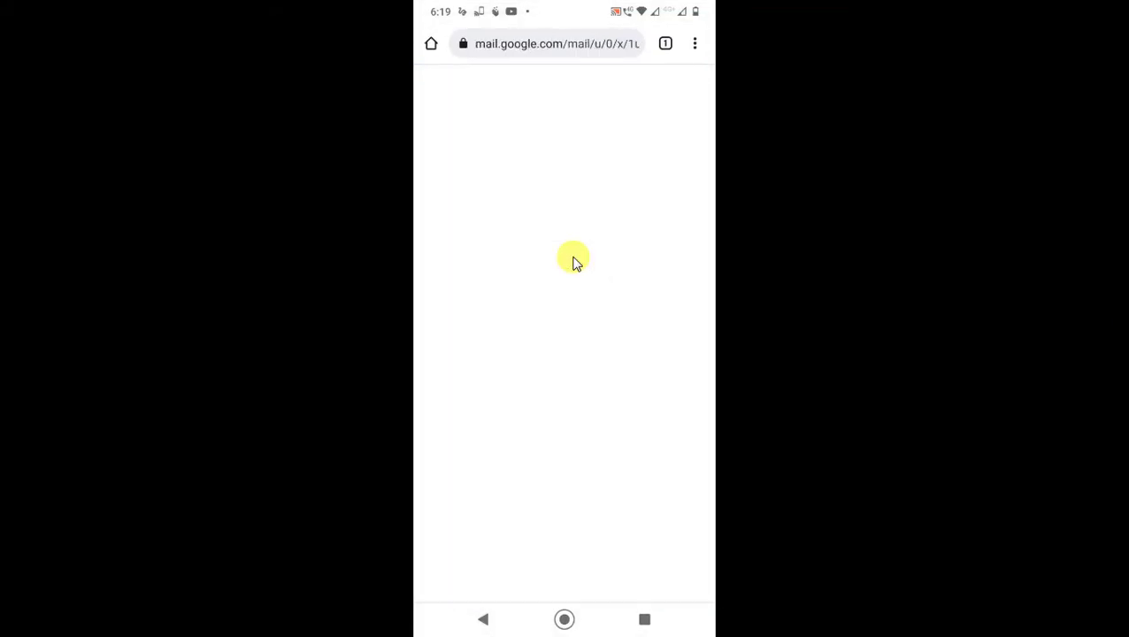
middle_click(574, 262)
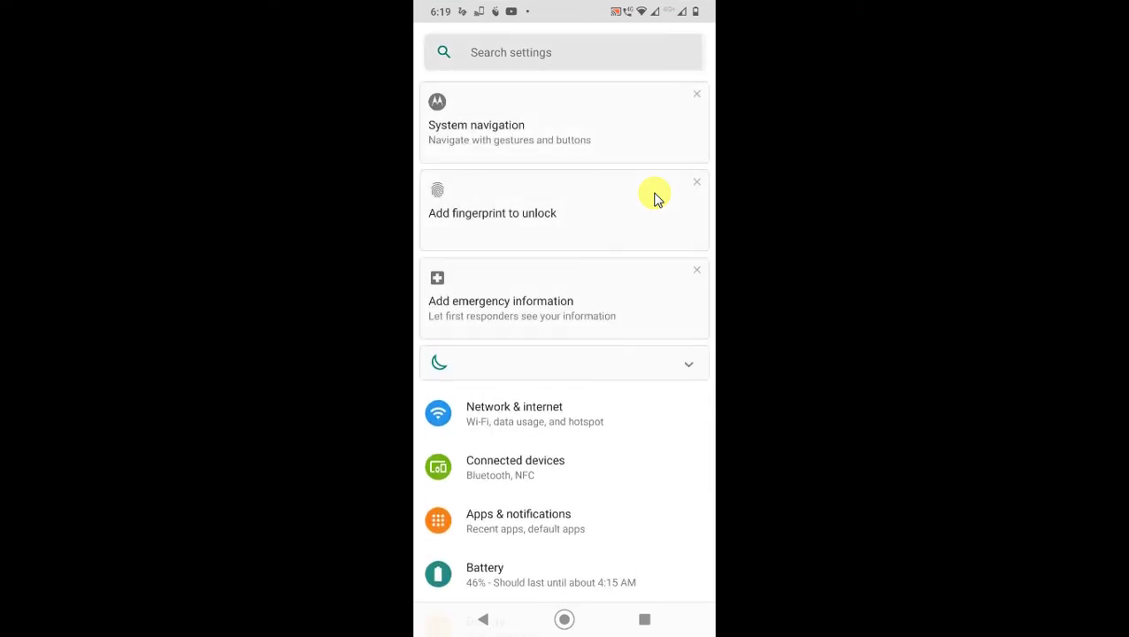
Step: Search Settings for 'account', correcting the mistyped 'accoun5'
text(acco)
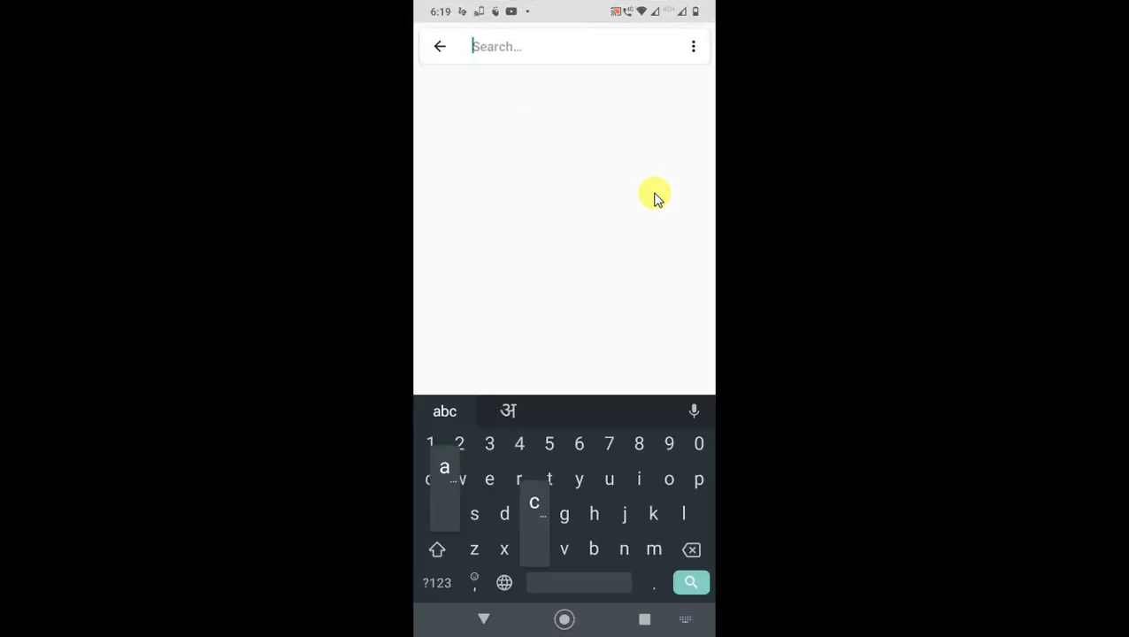
text(un5)
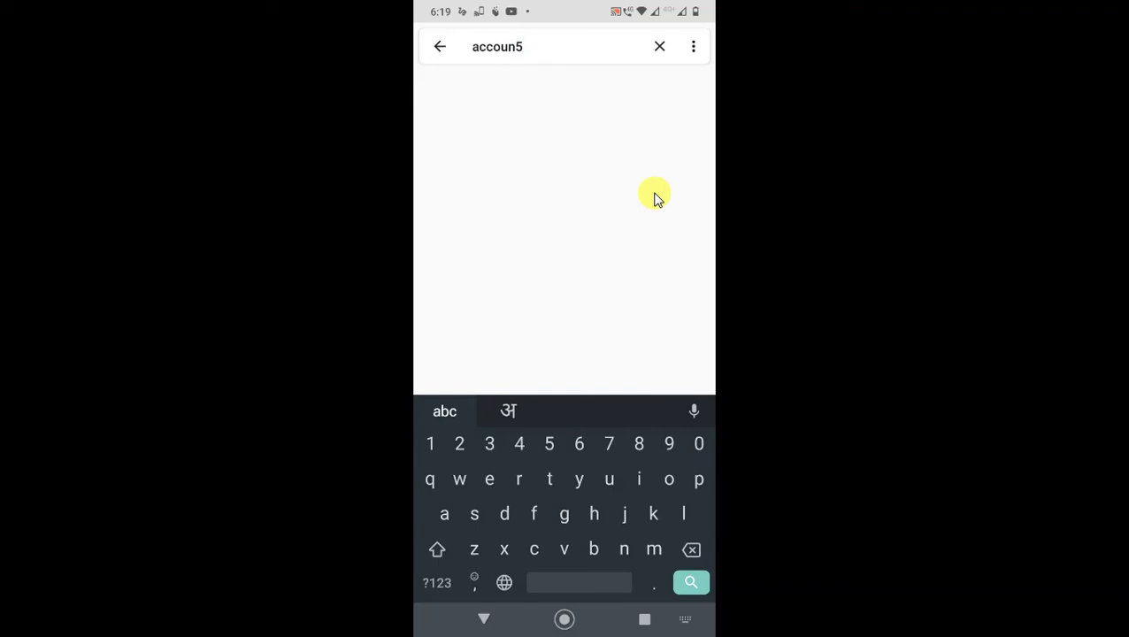
key(BackSpace)
text(t)
key(Return)
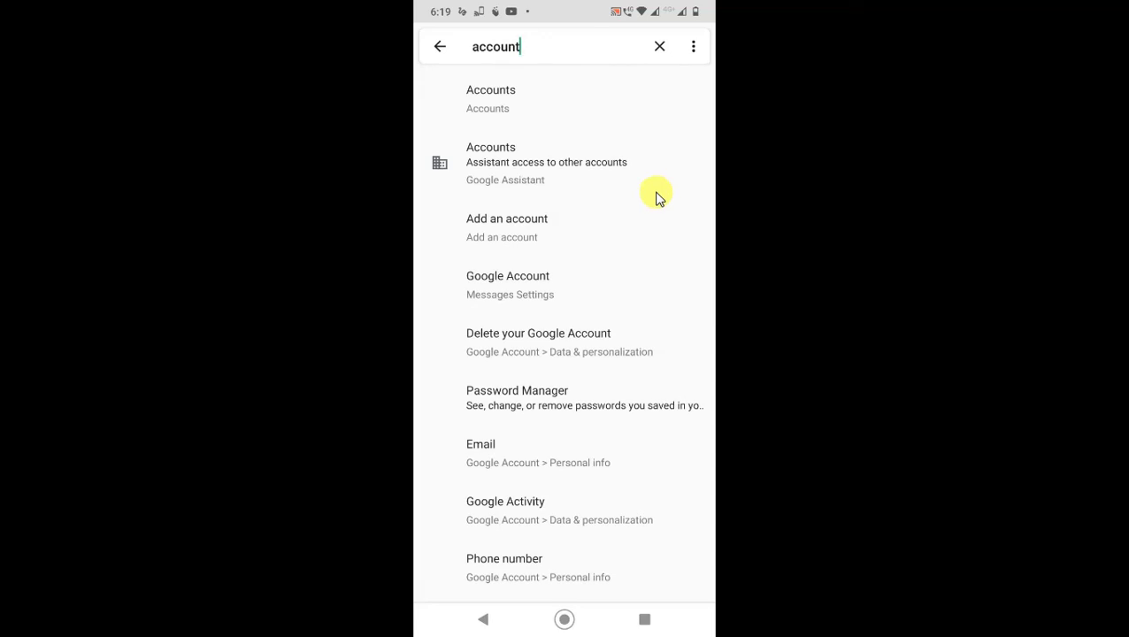
Step: Open Accounts from the search results and select a Google account showing 11 of 13 items syncing
click(483, 84)
scroll(509, 356, down, 5)
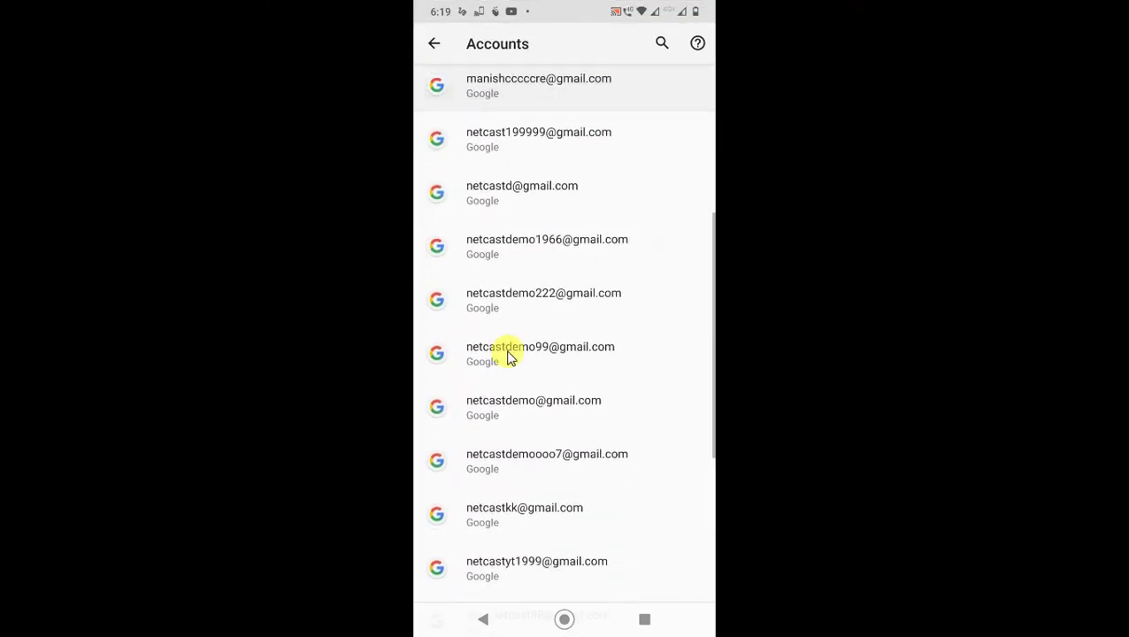
scroll(509, 356, down, 4)
scroll(540, 237, up, 2)
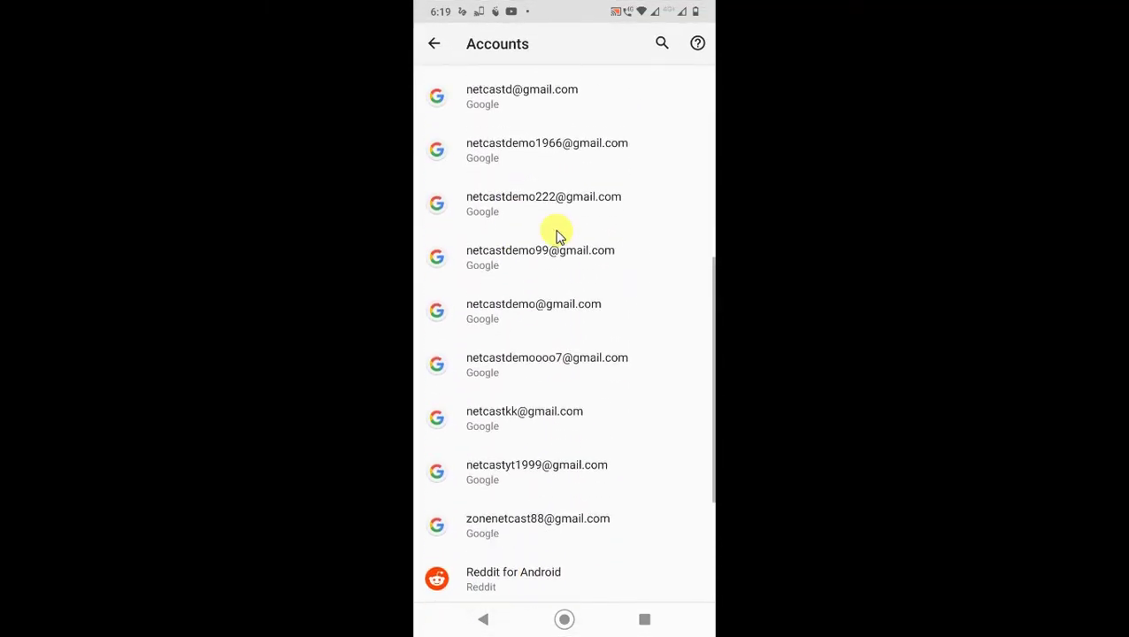
scroll(558, 237, up, 1)
scroll(541, 268, up, 1)
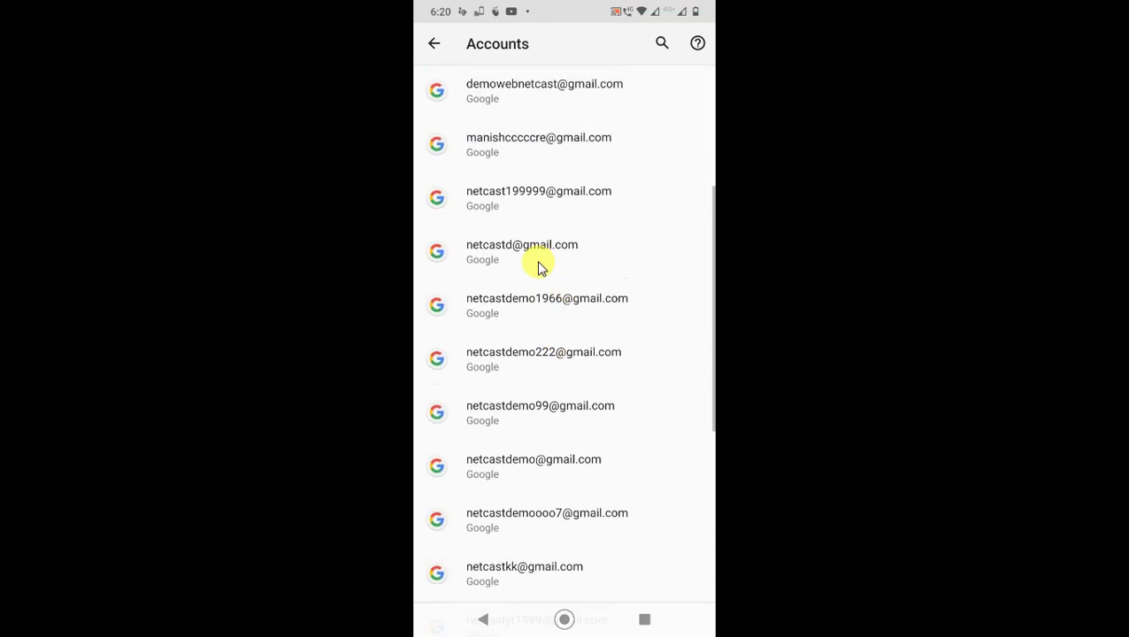
scroll(531, 248, up, 1)
click(511, 222)
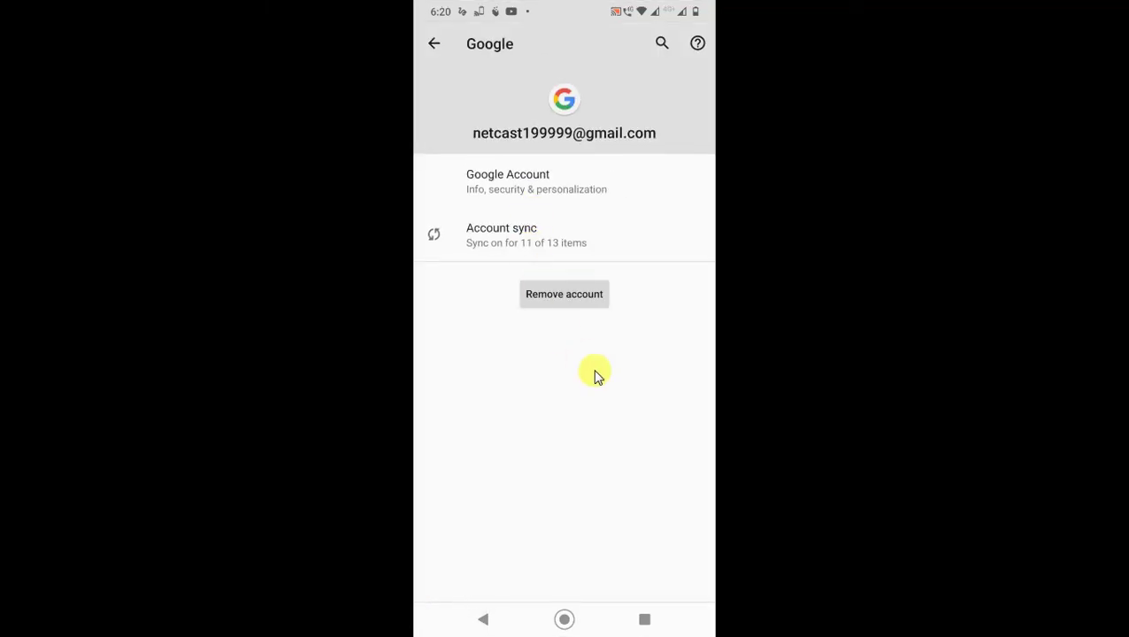